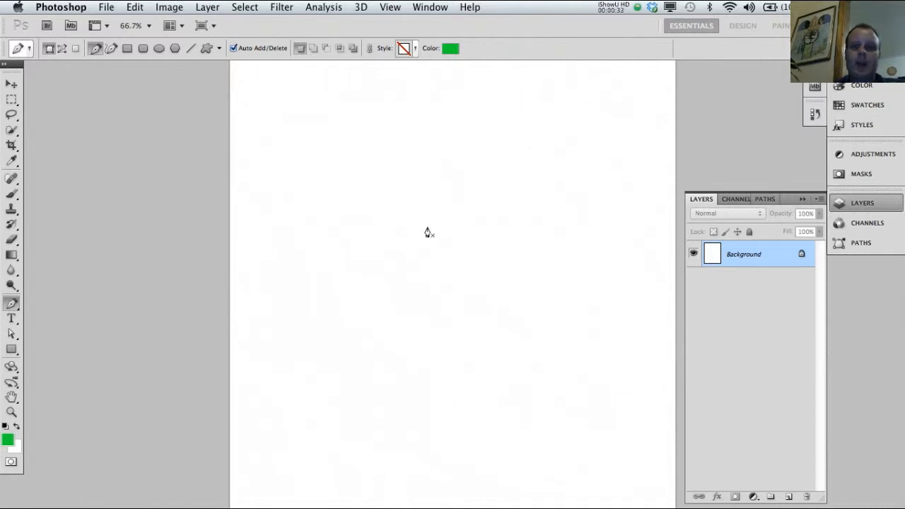
Draw the top, upper-left and left petals of a green flower shape with the Pen tool in the canvas's upper middle.
{"action": "left_click", "coordinate": [458, 248]}
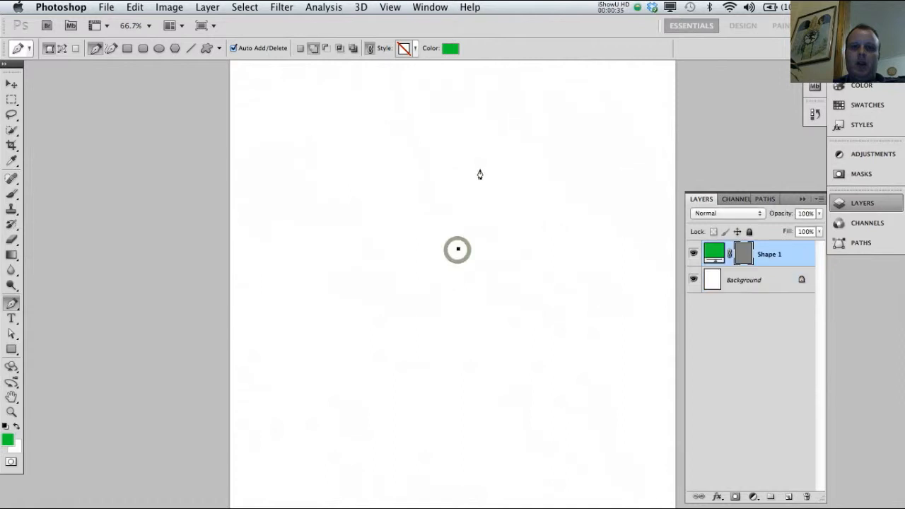
{"action": "left_click", "coordinate": [468, 135]}
{"action": "left_click_drag", "start_coordinate": [467, 135], "coordinate": [420, 131]}
{"action": "left_click", "coordinate": [445, 248]}
{"action": "left_click_drag", "start_coordinate": [362, 182], "coordinate": [337, 205]}
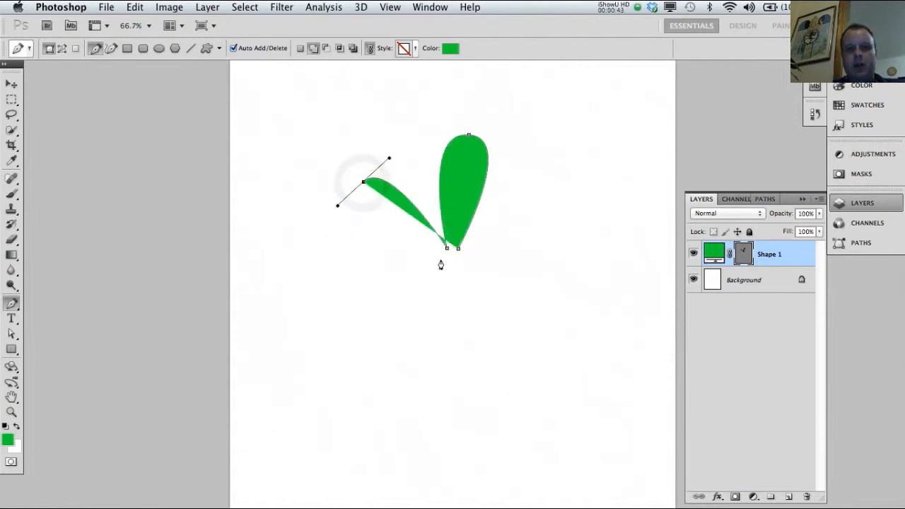
{"action": "left_click", "coordinate": [442, 257]}
{"action": "left_click_drag", "start_coordinate": [349, 279], "coordinate": [349, 317]}
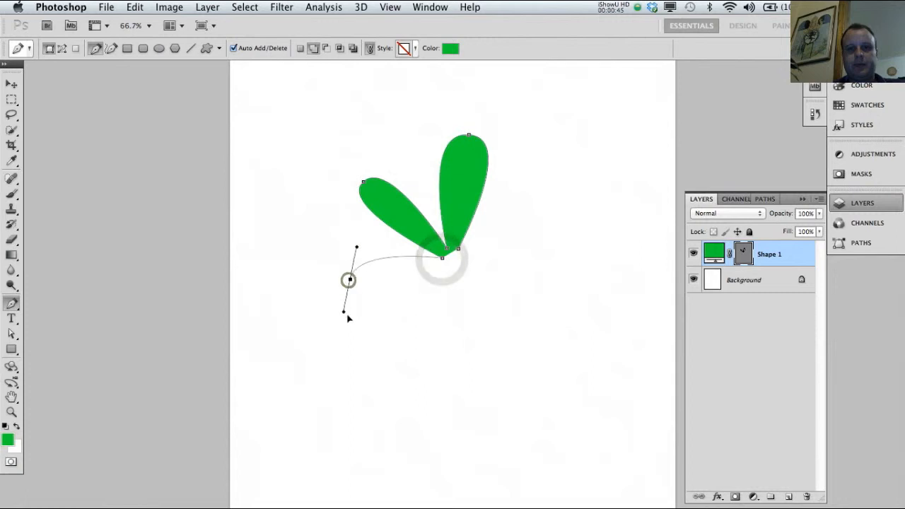
{"action": "left_click", "coordinate": [442, 274]}
Draw the two lower petals and the right petal, closing the six-petal flower path at its starting point.
{"action": "left_click_drag", "start_coordinate": [407, 352], "coordinate": [429, 379]}
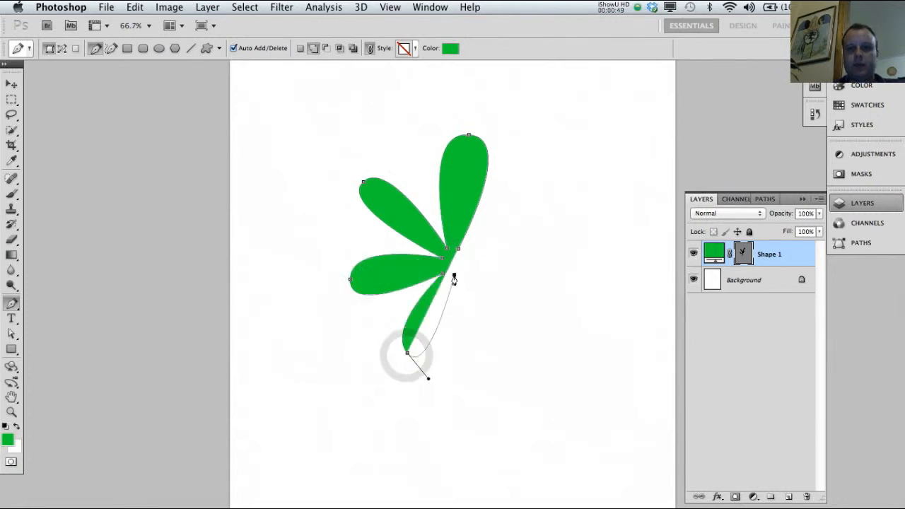
{"action": "left_click", "coordinate": [452, 274]}
{"action": "left_click_drag", "start_coordinate": [488, 354], "coordinate": [528, 377]}
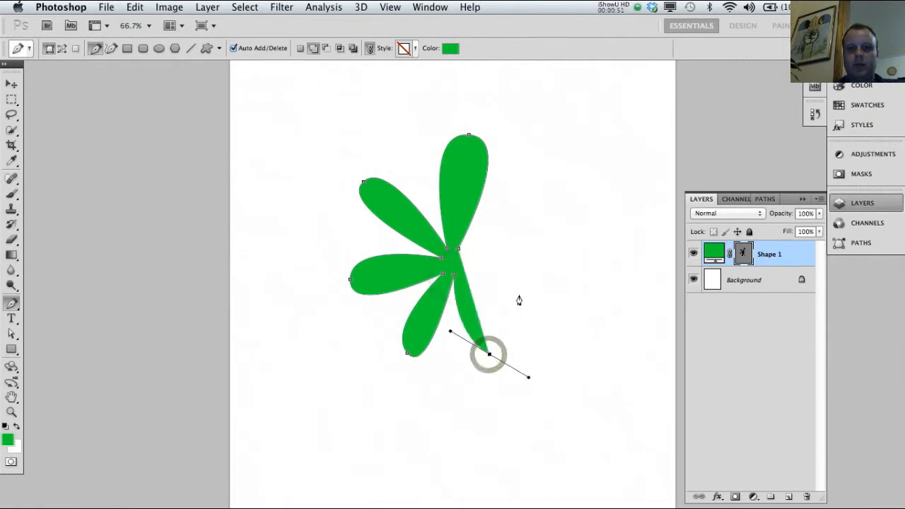
{"action": "left_click", "coordinate": [471, 269]}
{"action": "left_click_drag", "start_coordinate": [545, 286], "coordinate": [574, 261]}
{"action": "left_click_drag", "start_coordinate": [459, 250], "coordinate": [428, 255]}
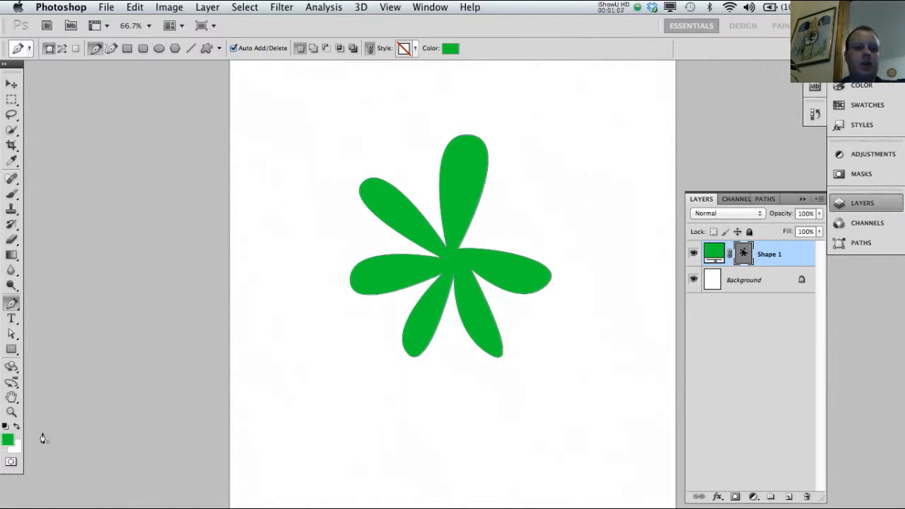
Draw a small closed, rounded two-lobed shape on its own shape layer below and to the left of the flower.
{"action": "left_click", "coordinate": [302, 378]}
{"action": "left_click_drag", "start_coordinate": [345, 419], "coordinate": [401, 409]}
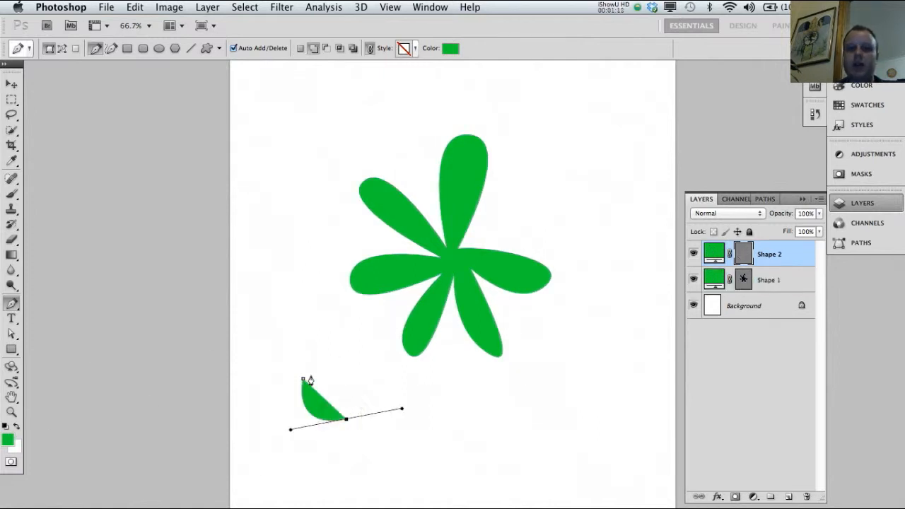
{"action": "left_click_drag", "start_coordinate": [354, 376], "coordinate": [347, 320]}
{"action": "mouse_move", "coordinate": [305, 379]}
{"action": "left_mouse_down"}
{"action": "mouse_move", "coordinate": [307, 387]}
{"action": "mouse_move", "coordinate": [300, 378]}
{"action": "left_mouse_up"}
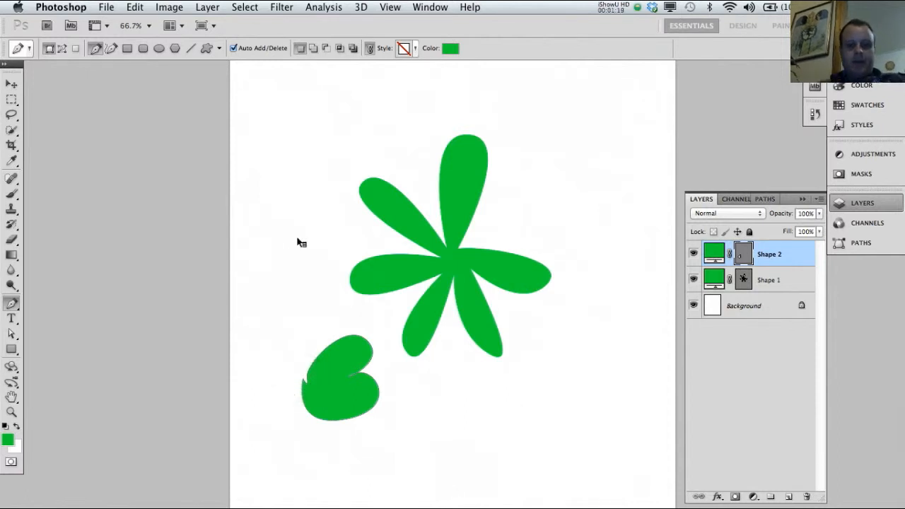
{"action": "key", "text": "ctrl+super+z"}
{"action": "key", "text": "ctrl+super+z"}
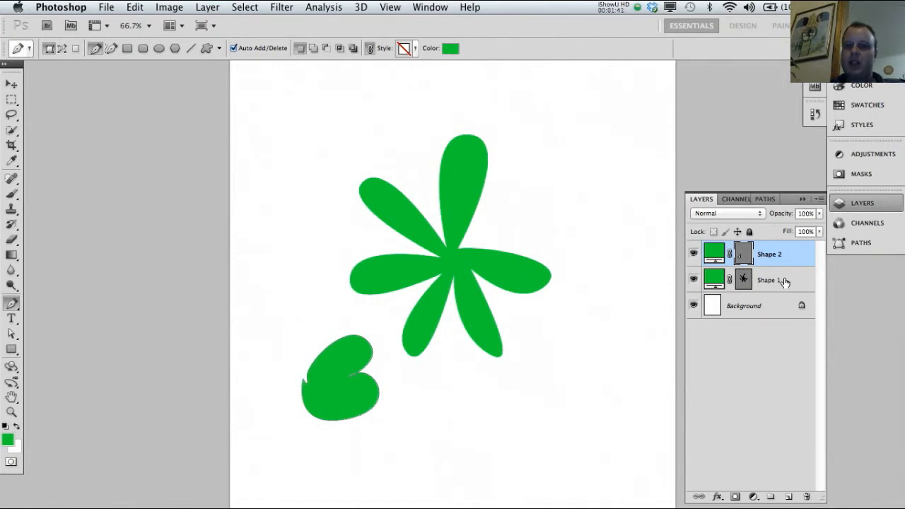
Add a drop shadow to the flower's Shape 1 layer with a 124° angle, 13 px distance and 32 px size.
{"action": "left_click", "coordinate": [791, 280]}
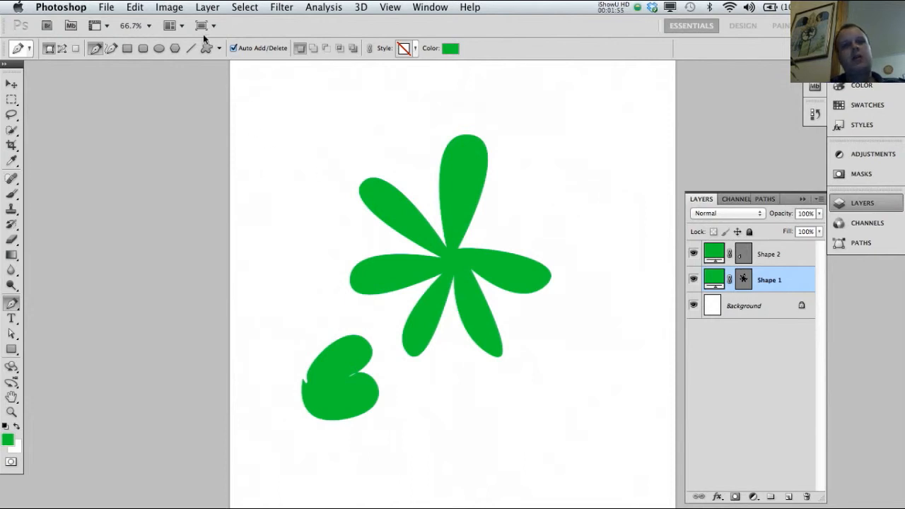
{"action": "left_click", "coordinate": [207, 7]}
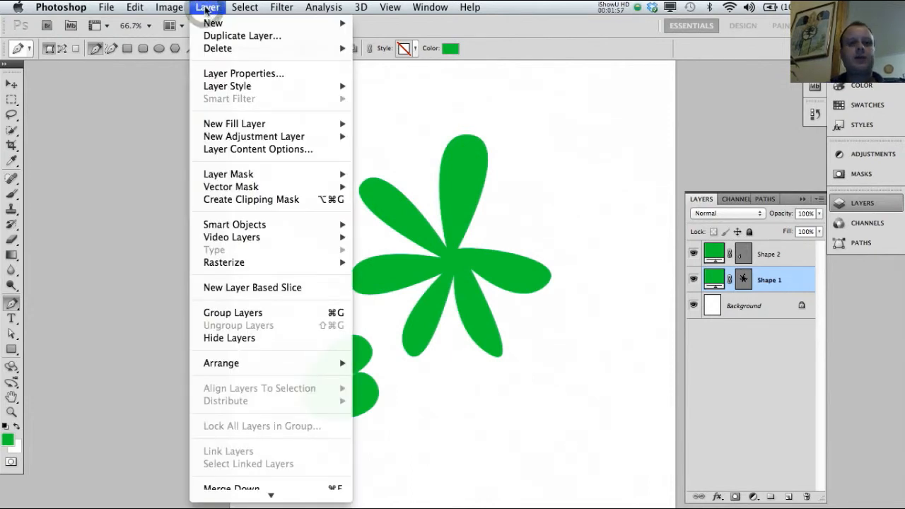
{"action": "mouse_move", "coordinate": [246, 86]}
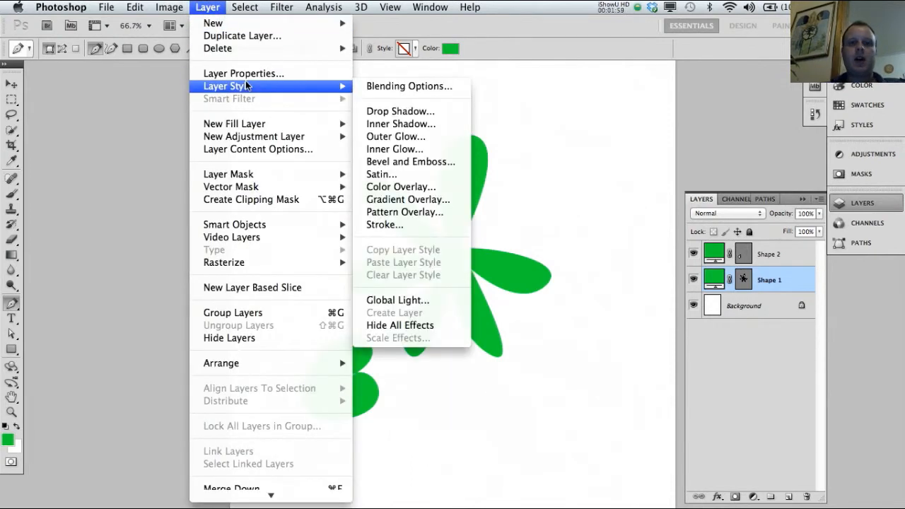
{"action": "left_click", "coordinate": [419, 86]}
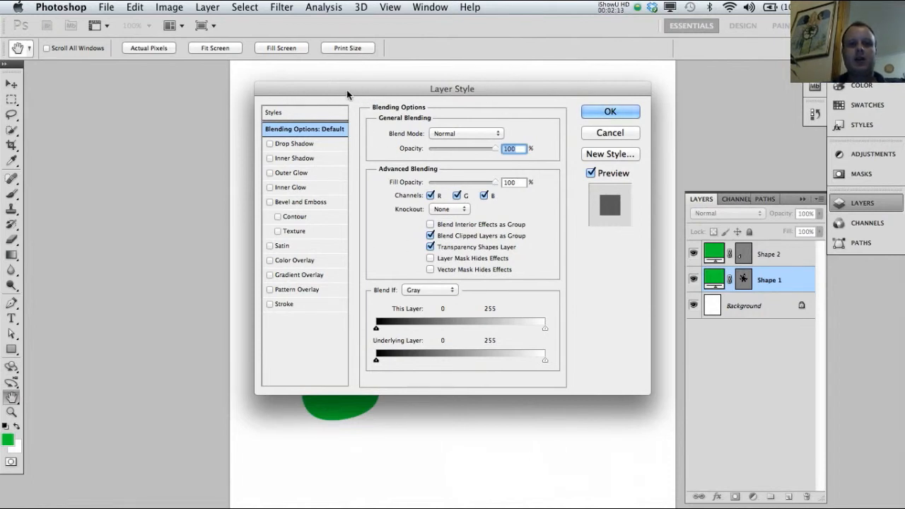
{"action": "left_click_drag", "start_coordinate": [334, 88], "coordinate": [591, 99]}
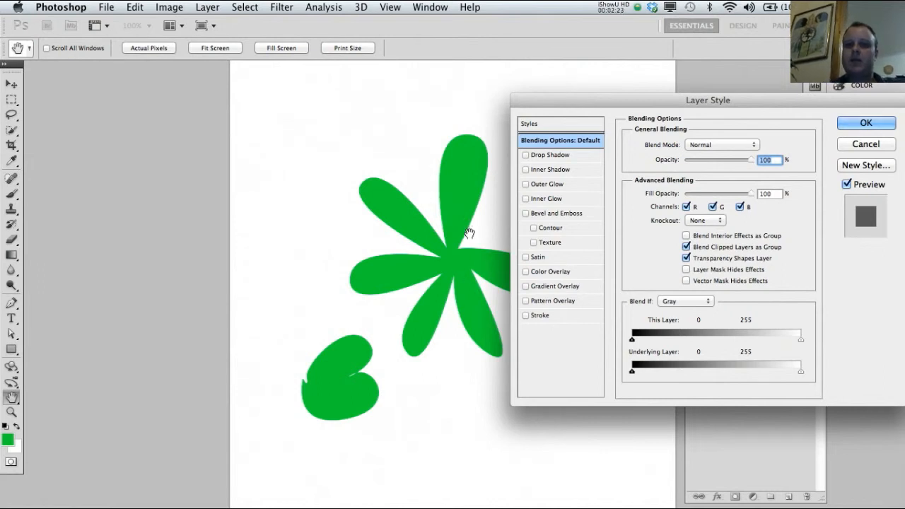
{"action": "left_click", "coordinate": [525, 155]}
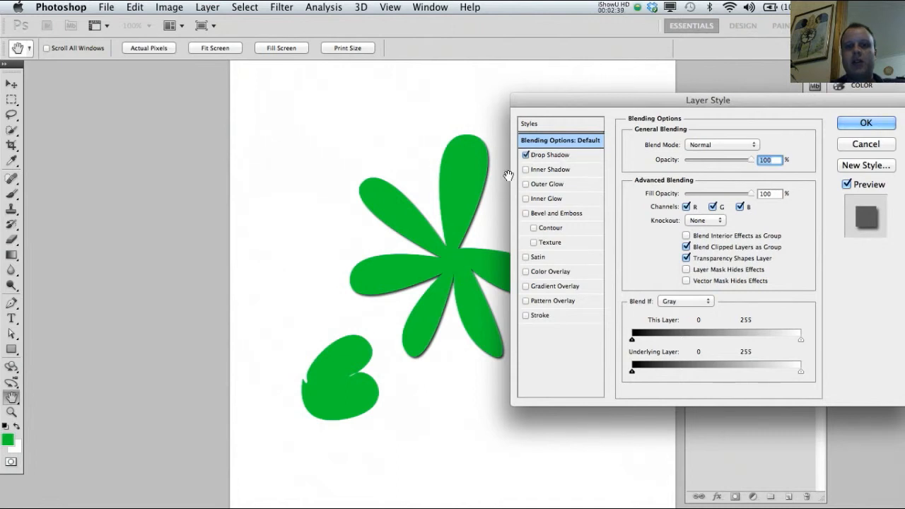
{"action": "left_click", "coordinate": [554, 157]}
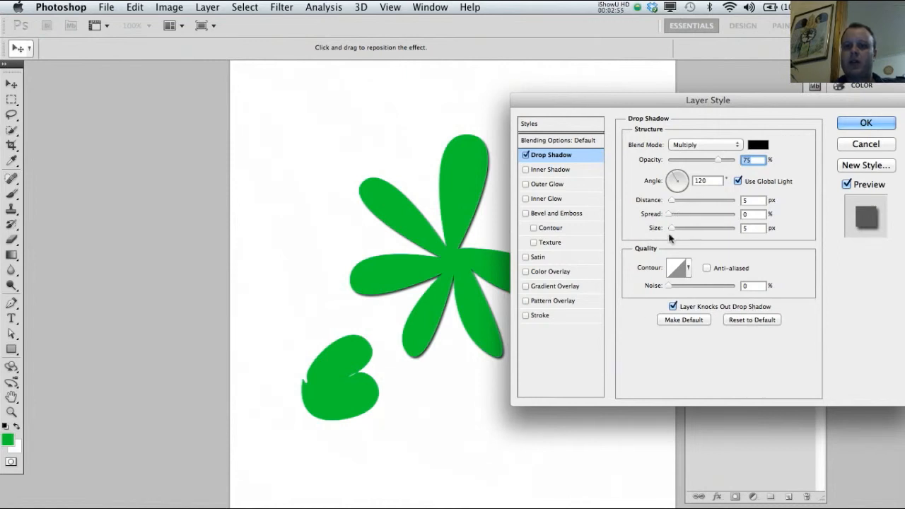
{"action": "left_click_drag", "start_coordinate": [671, 229], "coordinate": [673, 176]}
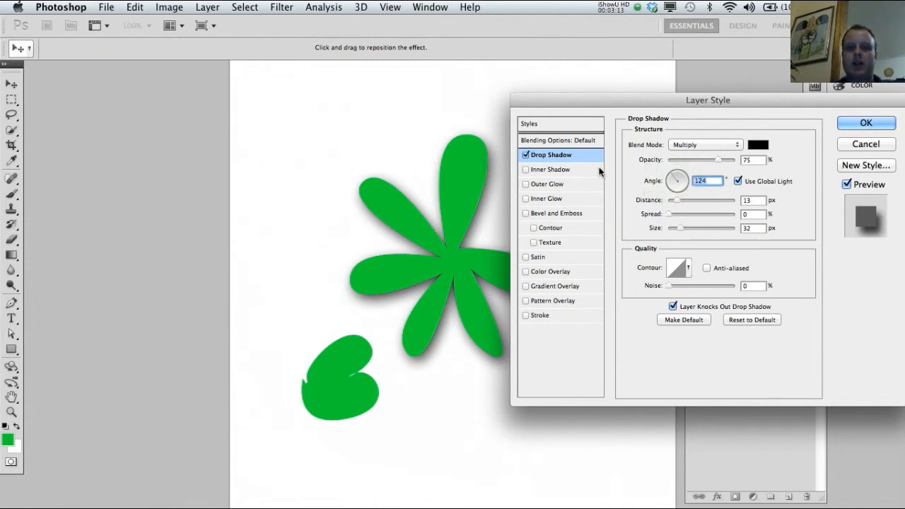
Add a Bevel and Emboss effect to the flower with a size of 13 px and soften of 8 px.
{"action": "left_click", "coordinate": [525, 213]}
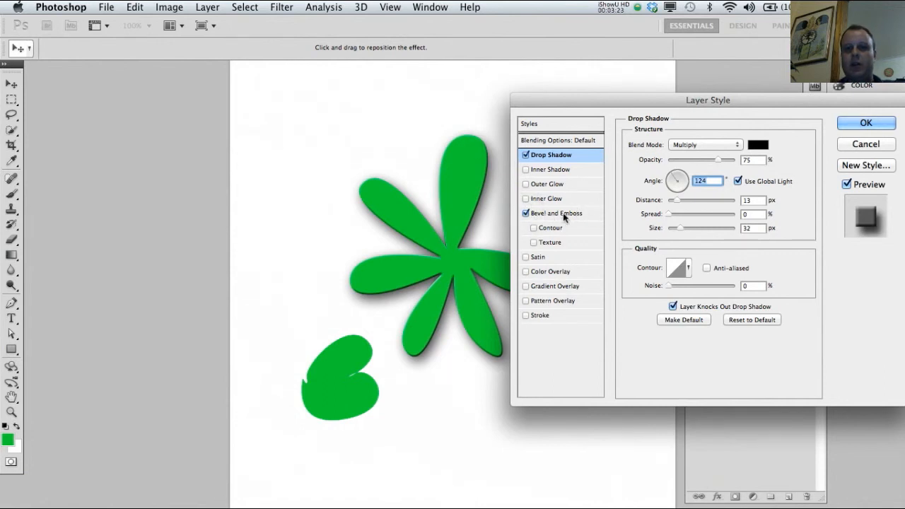
{"action": "left_click", "coordinate": [553, 213]}
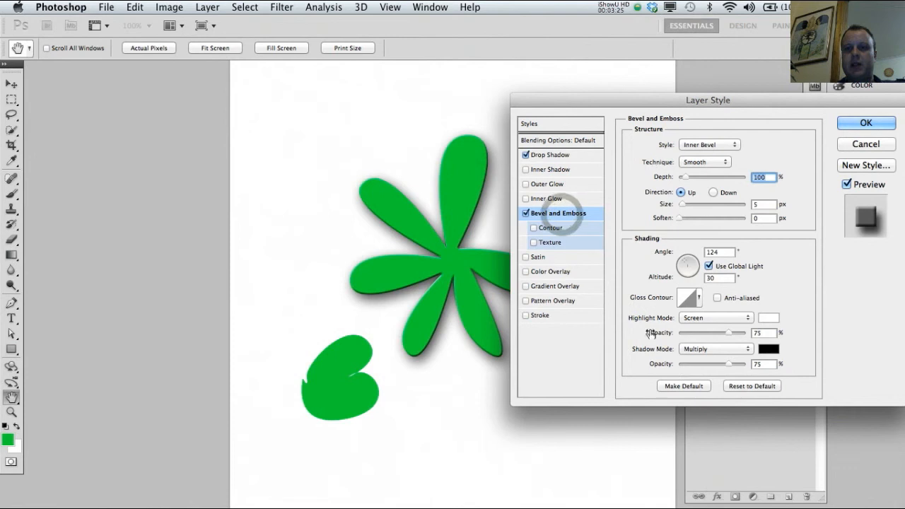
{"action": "mouse_move", "coordinate": [683, 207]}
{"action": "left_mouse_down"}
{"action": "mouse_move", "coordinate": [698, 205]}
{"action": "mouse_move", "coordinate": [685, 206]}
{"action": "left_mouse_up"}
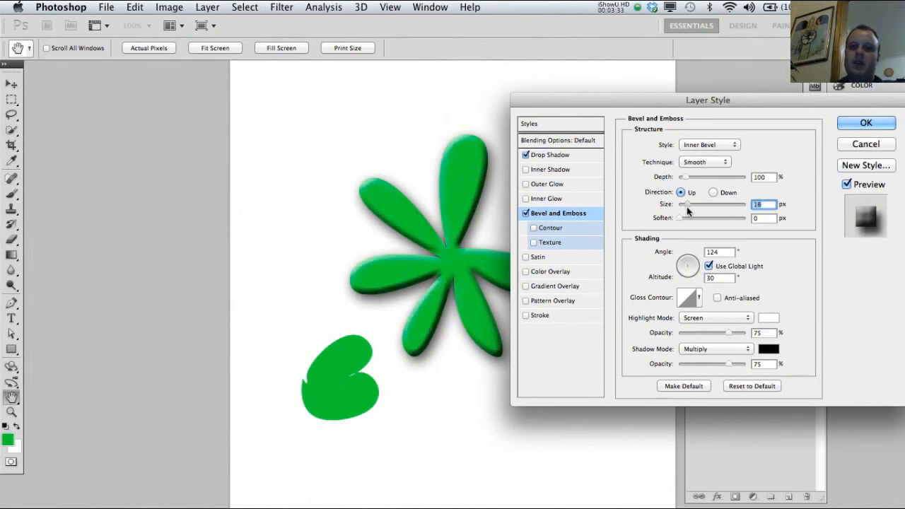
{"action": "left_click_drag", "start_coordinate": [685, 207], "coordinate": [711, 217]}
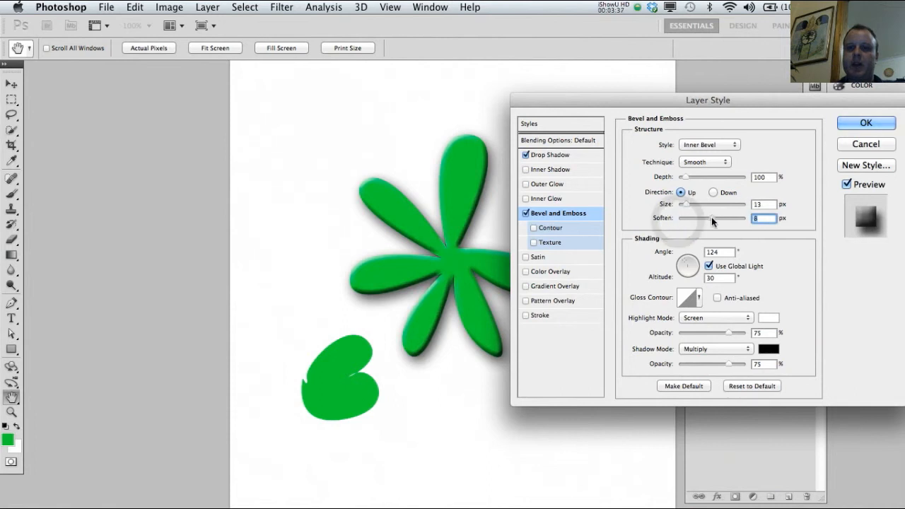
Add a Gradient Overlay to the flower using the blue, red and yellow preset, keeping the flower in view.
{"action": "left_click", "coordinate": [526, 286]}
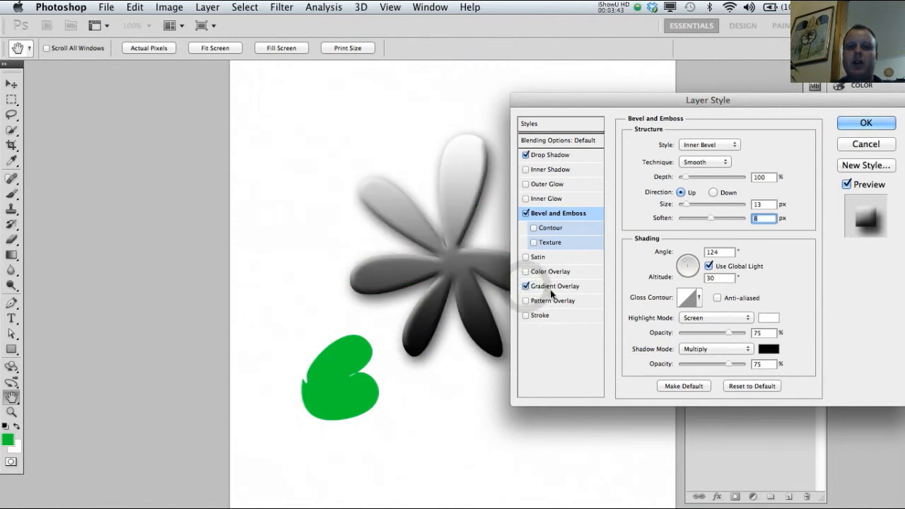
{"action": "left_click", "coordinate": [547, 286]}
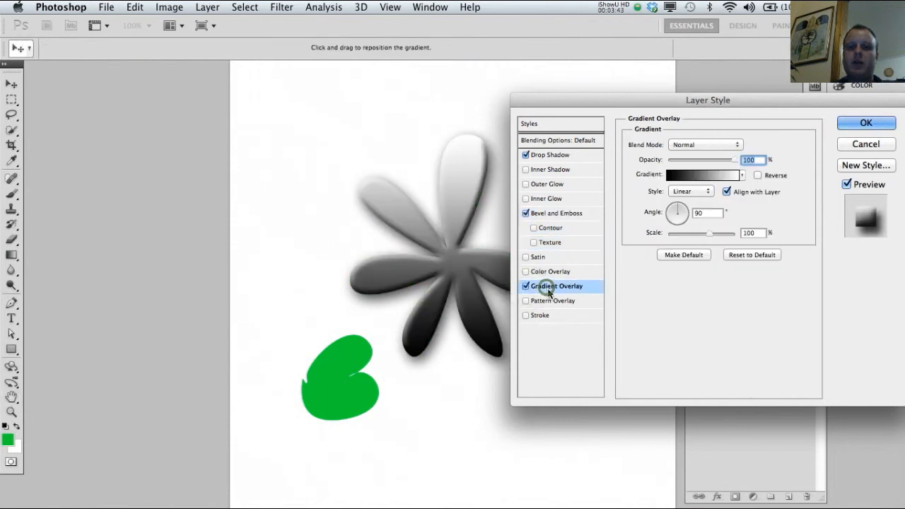
{"action": "left_click", "coordinate": [742, 175]}
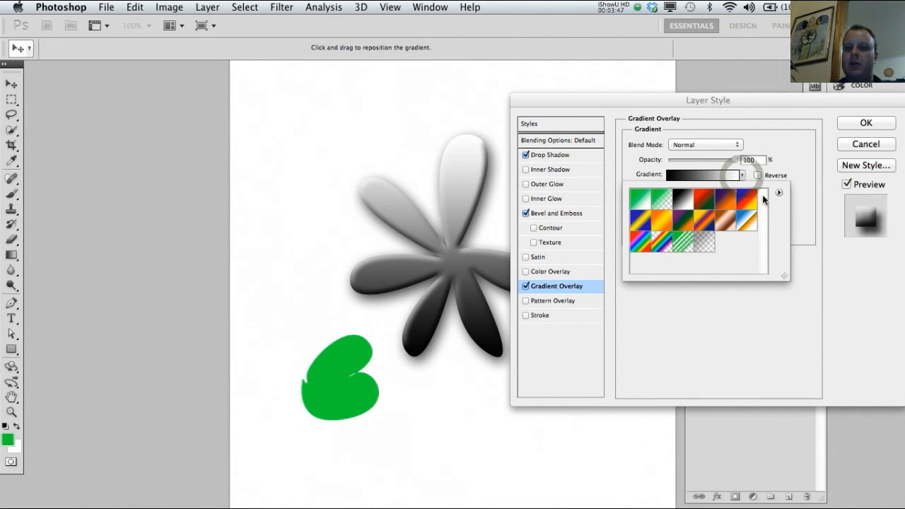
{"action": "left_click", "coordinate": [746, 200]}
{"action": "left_click_drag", "start_coordinate": [576, 100], "coordinate": [650, 118]}
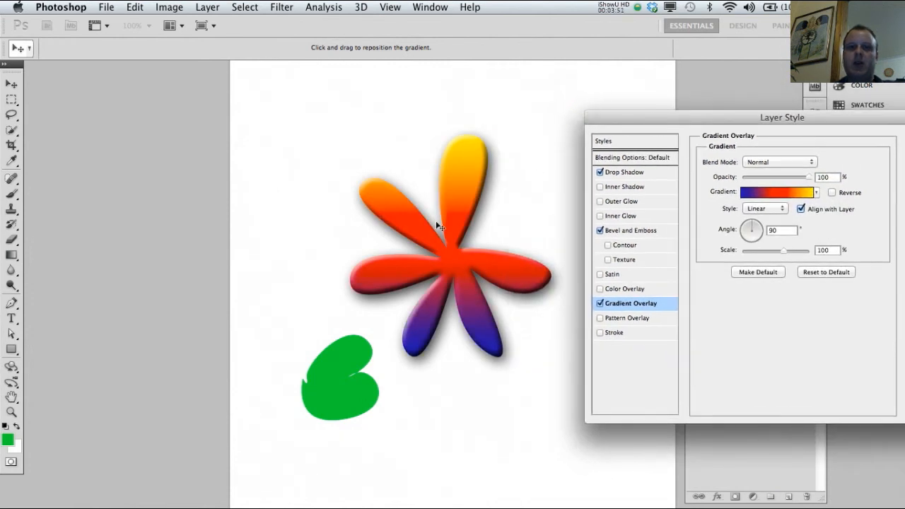